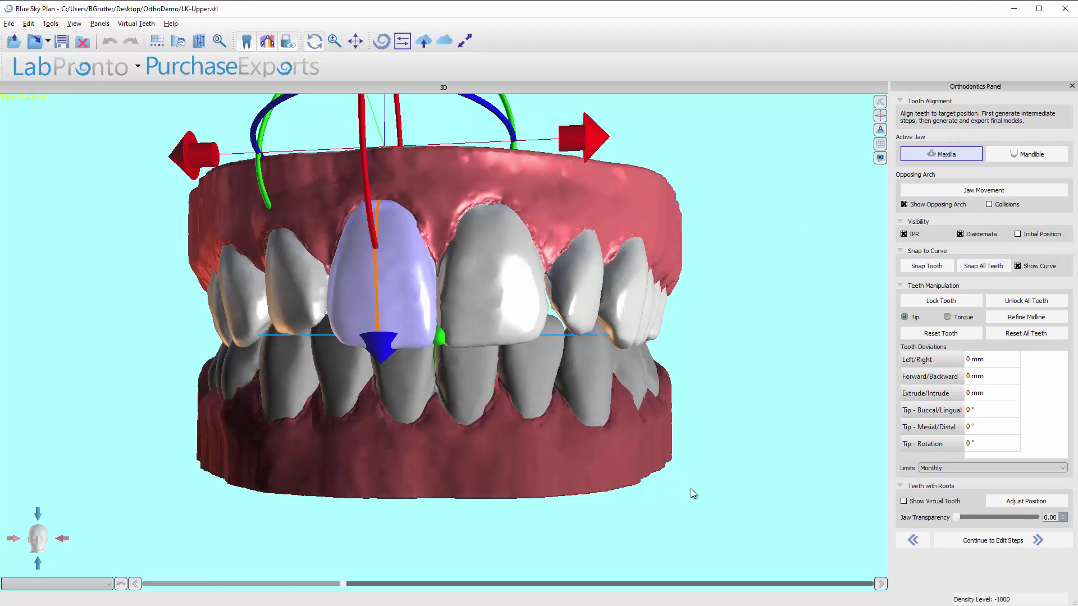
Step: Orbit the jaw model from a frontal view around to a side view of the upper teeth
mouse_move(726, 268)
left_mouse_down()
mouse_move(747, 275)
mouse_move(729, 253)
left_mouse_up()
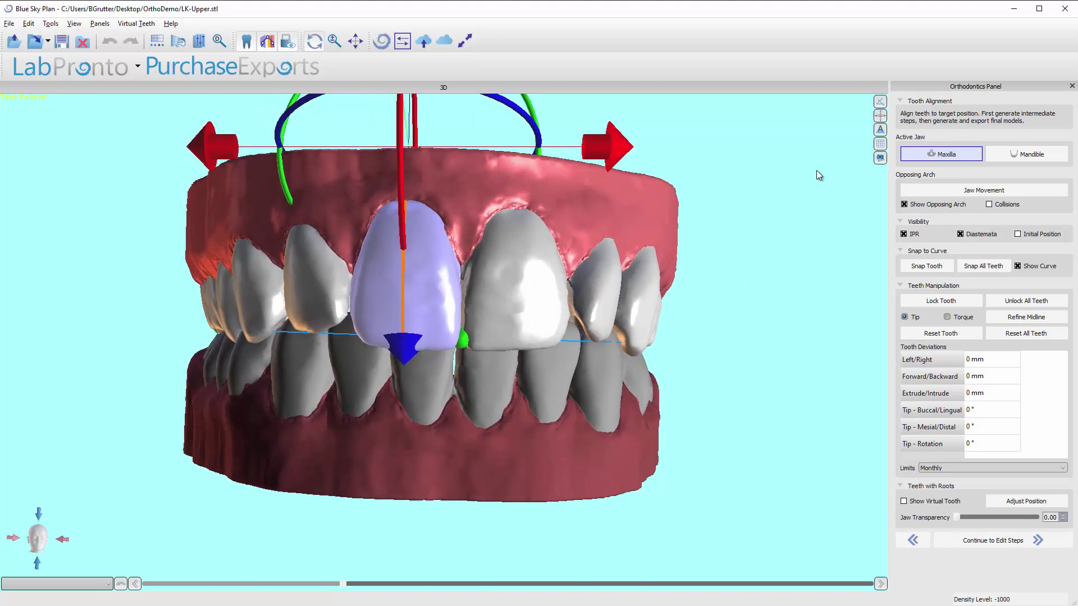
left_click_drag(737, 198, 709, 193)
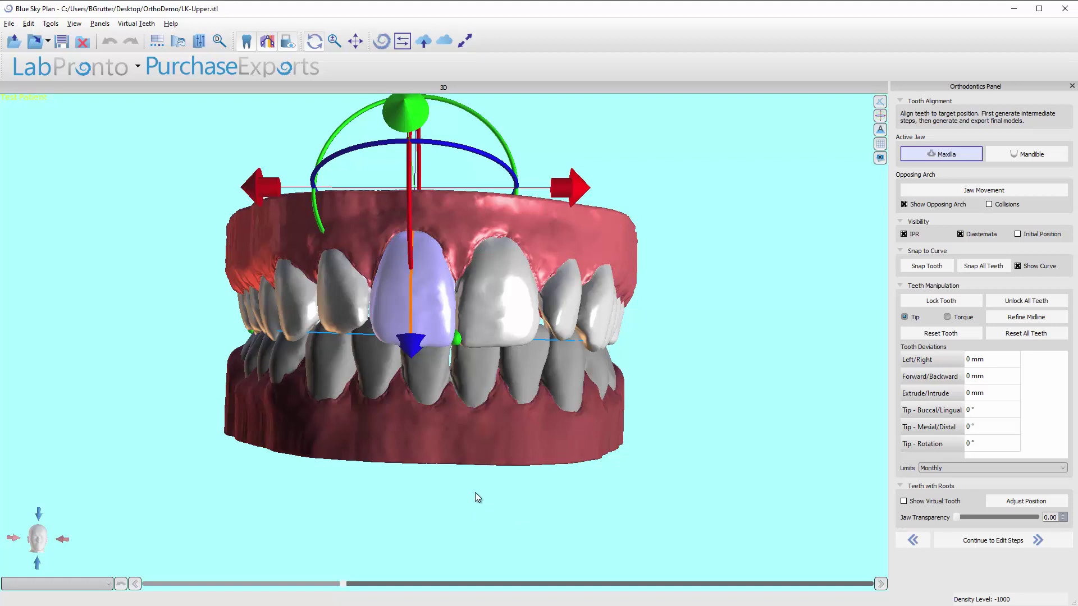
left_click_drag(452, 493, 535, 345)
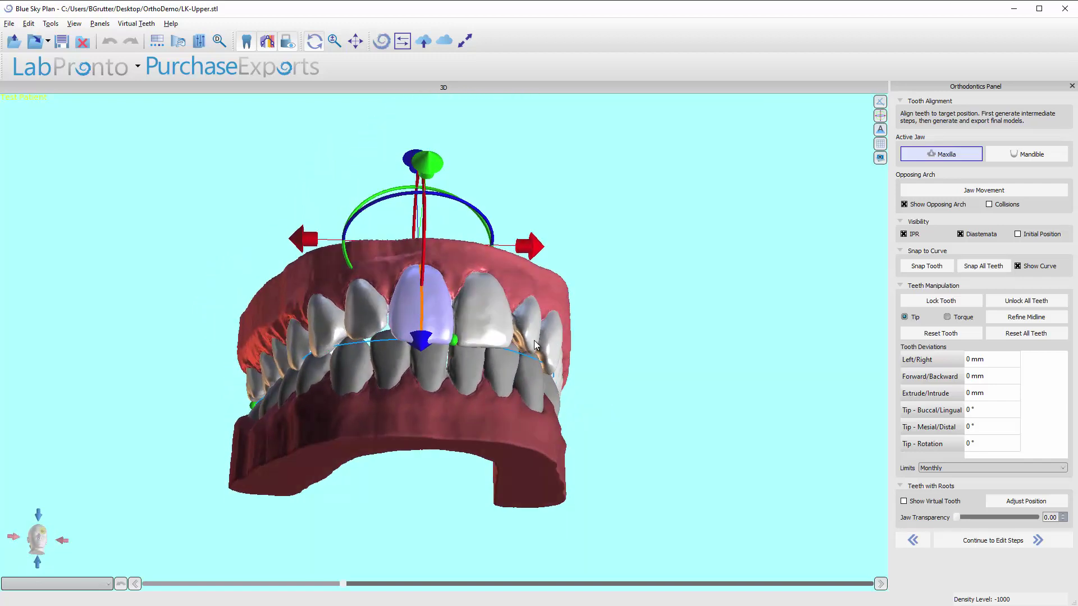
left_click_drag(546, 175, 523, 204)
scroll(524, 204, "up", 4)
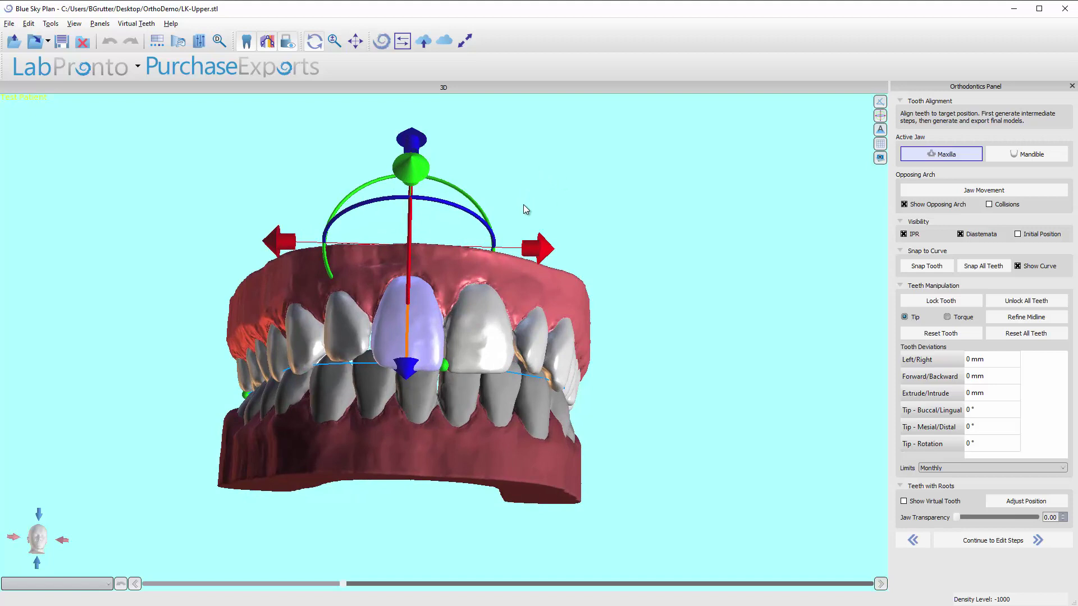
scroll(587, 168, "down", 2)
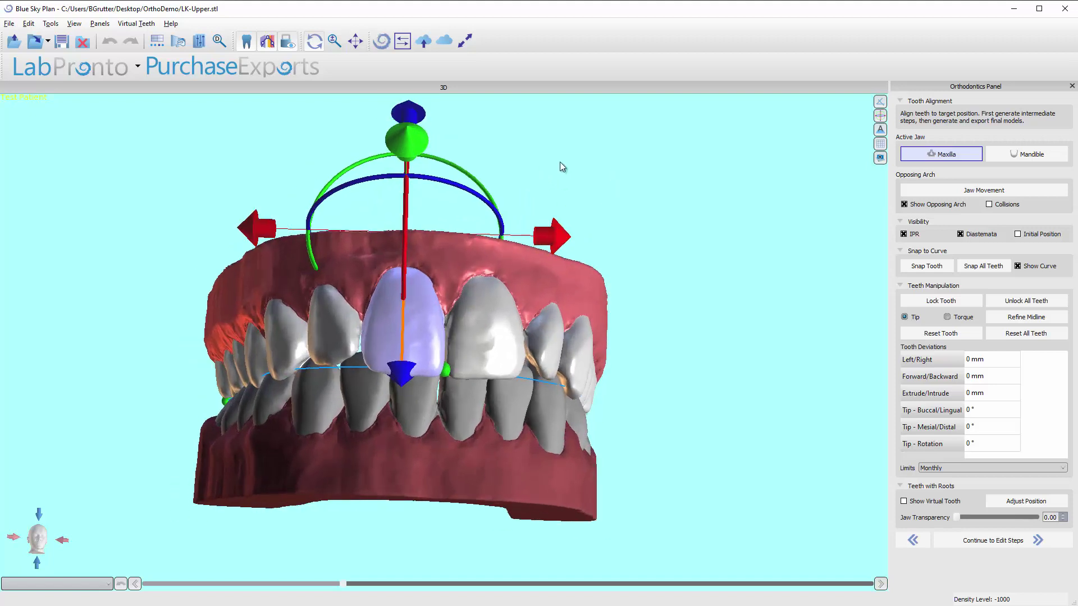
left_click_drag(521, 186, 532, 218)
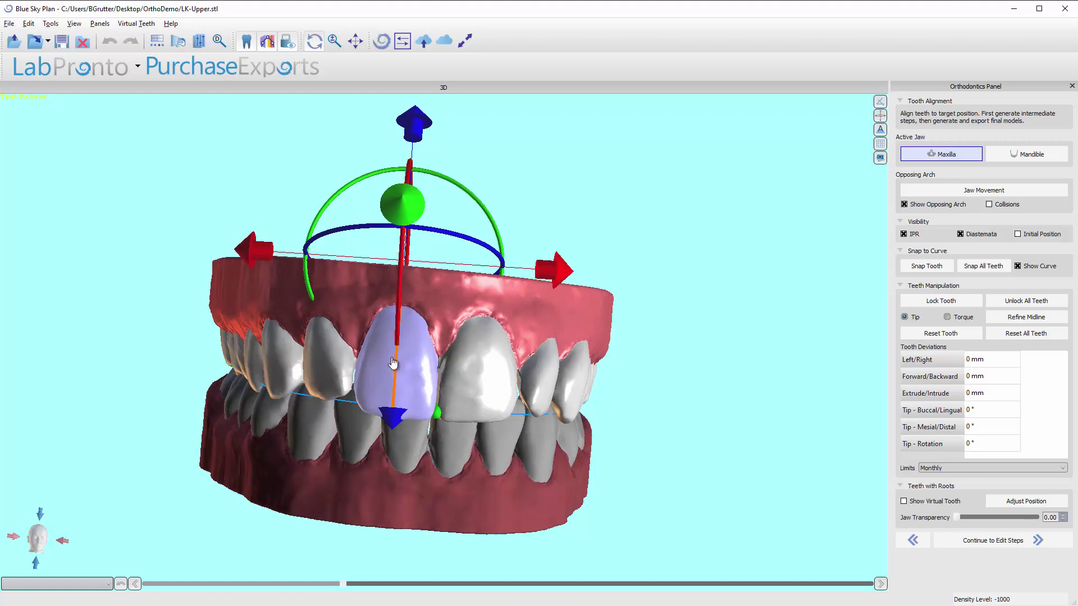
left_click_drag(635, 396, 590, 377)
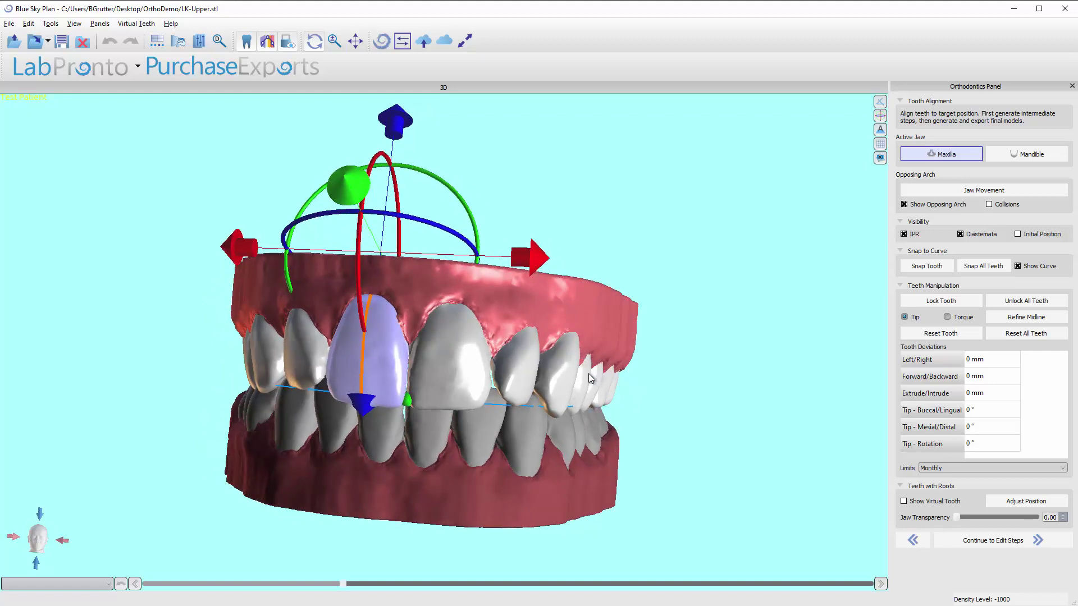
left_click_drag(468, 359, 637, 361)
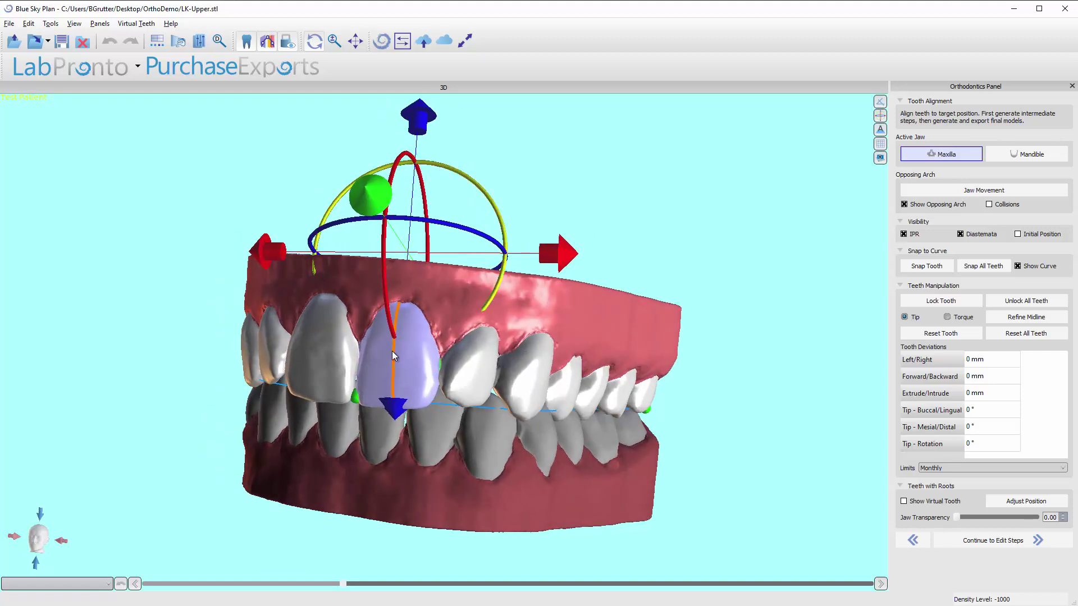
left_click_drag(476, 359, 590, 309)
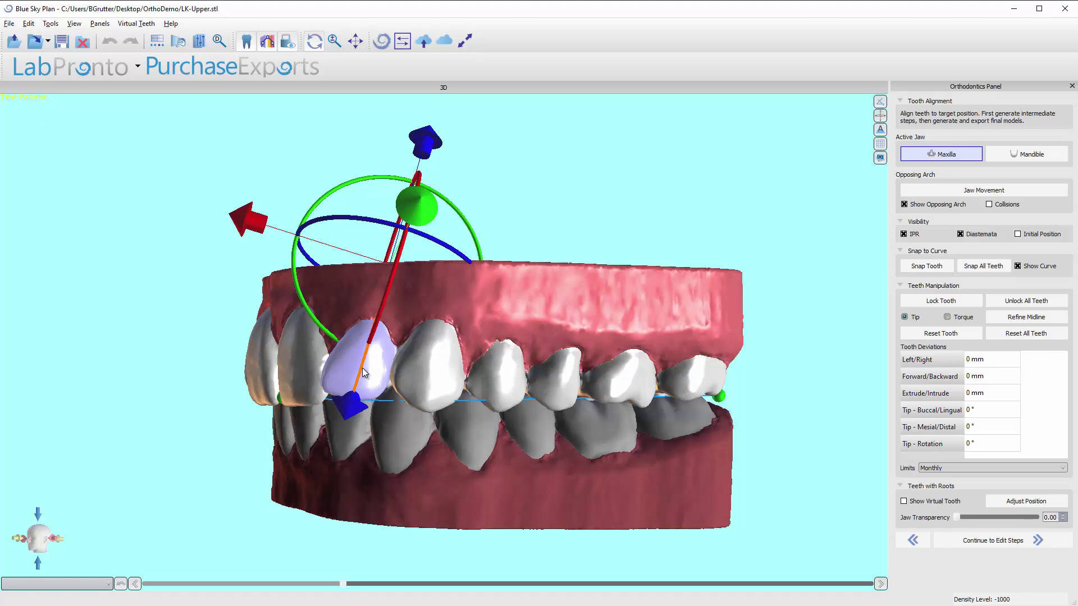
Step: Select a tooth right of the central incisor, then its neighbour, ending on a frontal view
left_click(425, 371)
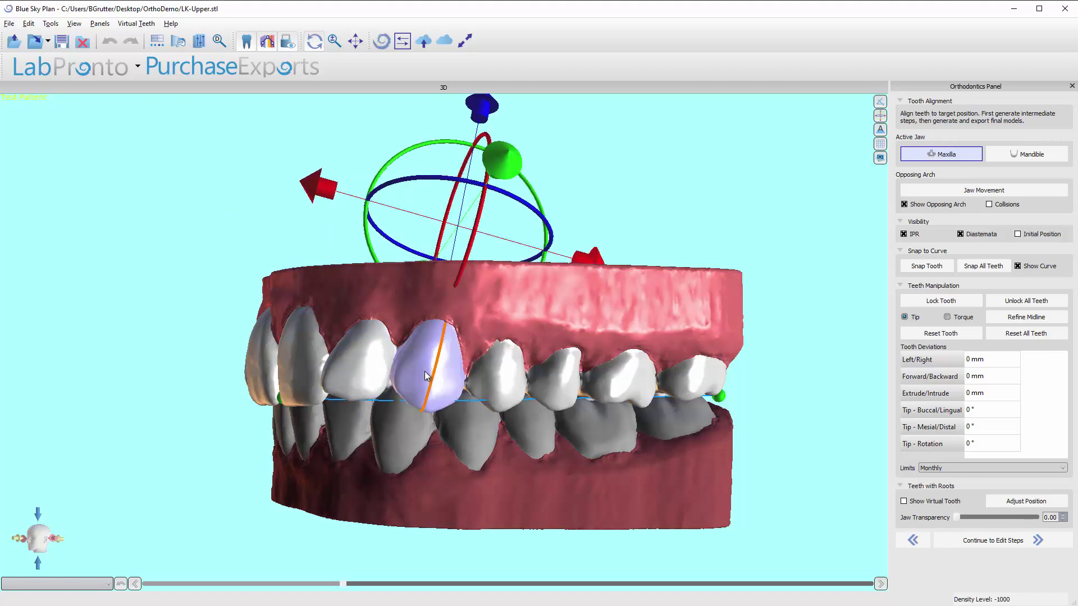
left_click_drag(600, 472, 567, 463)
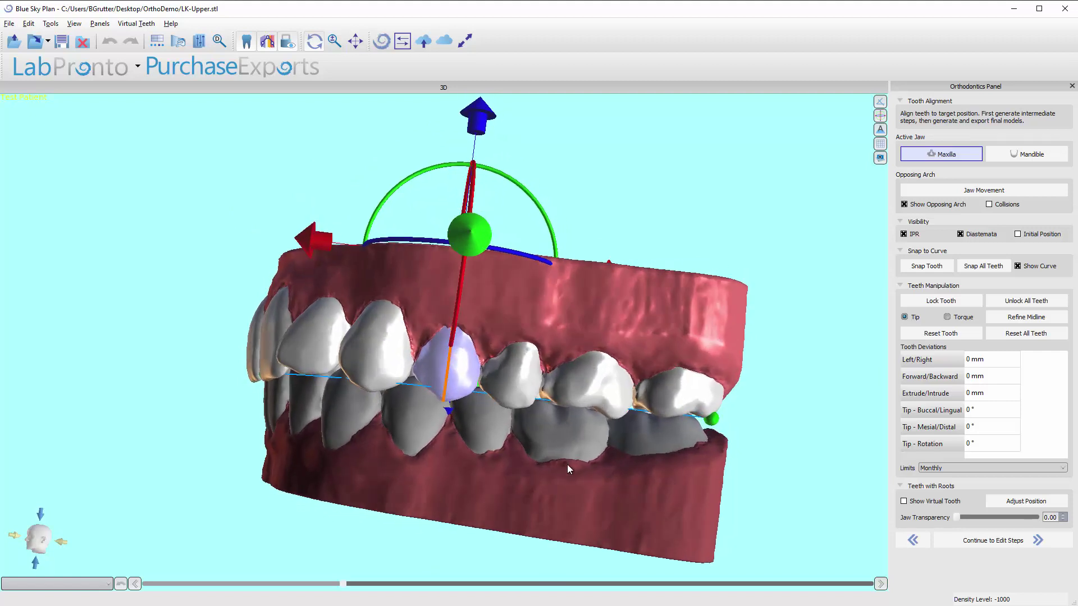
left_click(519, 379)
left_click_drag(536, 506, 497, 477)
left_click_drag(264, 243, 402, 359)
left_click_drag(663, 248, 518, 269)
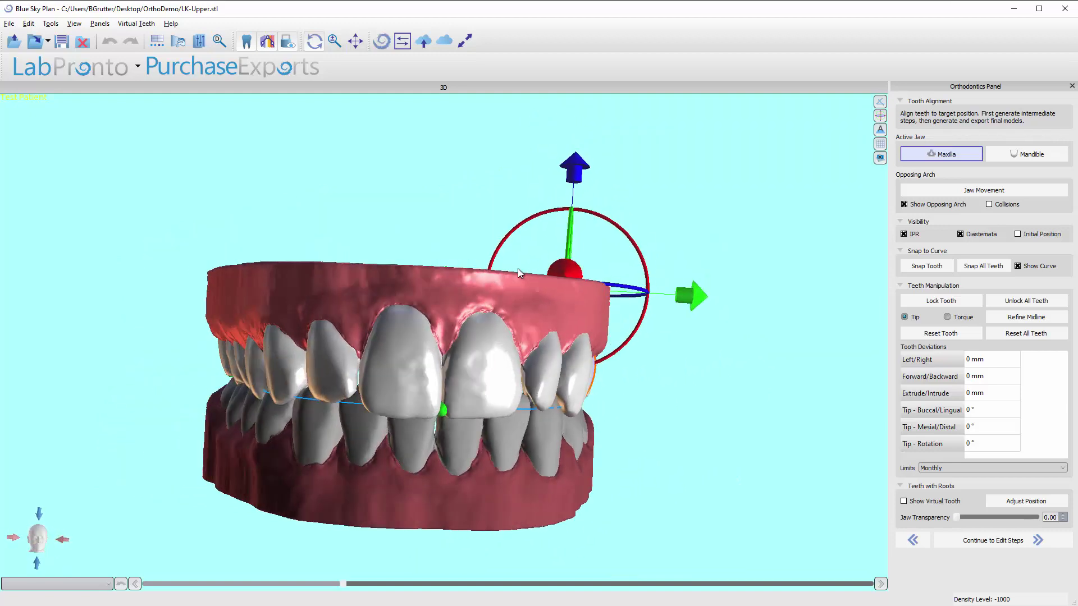
Step: Select the lateral incisor, then the canine, and finally the upper tooth beside the canine
left_click(327, 349)
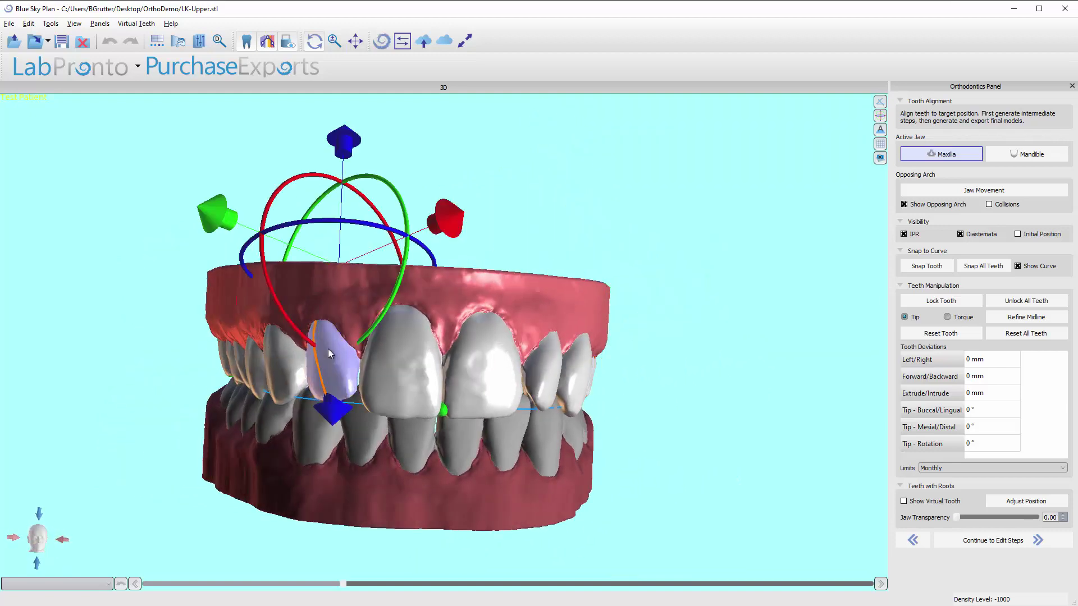
left_click_drag(142, 260, 358, 264)
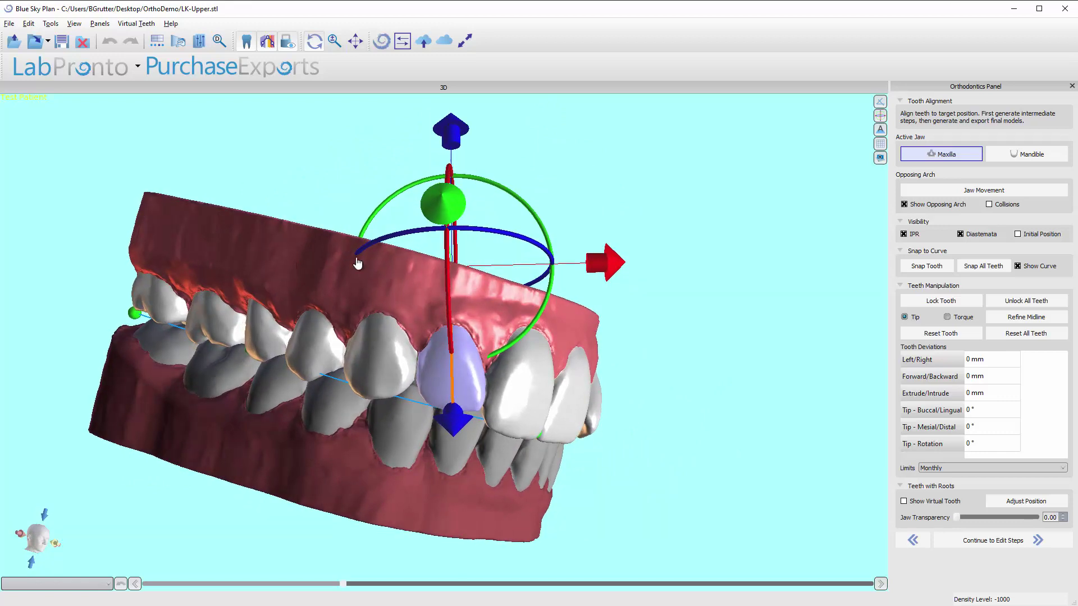
left_click(375, 360)
left_click_drag(666, 292, 746, 284)
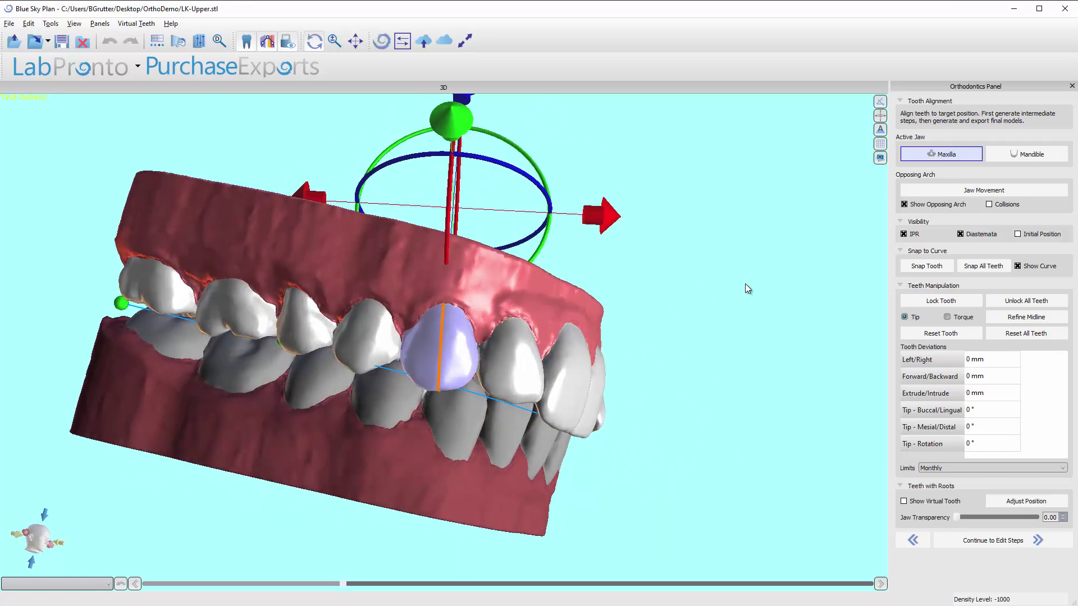
left_click(365, 329)
left_click(442, 339)
left_click(505, 352)
left_click(449, 351)
left_click(362, 341)
left_click_drag(309, 464, 391, 461)
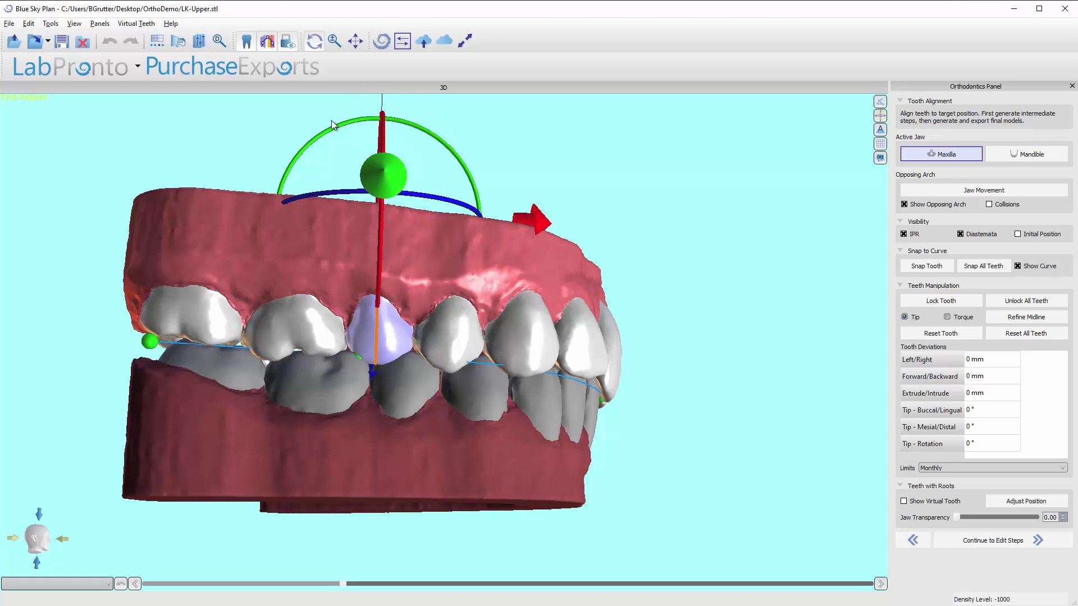
Step: Refine the central tooth's midline axis, then tip it 13.9° mesial/distal, showing 2.80mm and 2.75mm IPR
left_click(1031, 320)
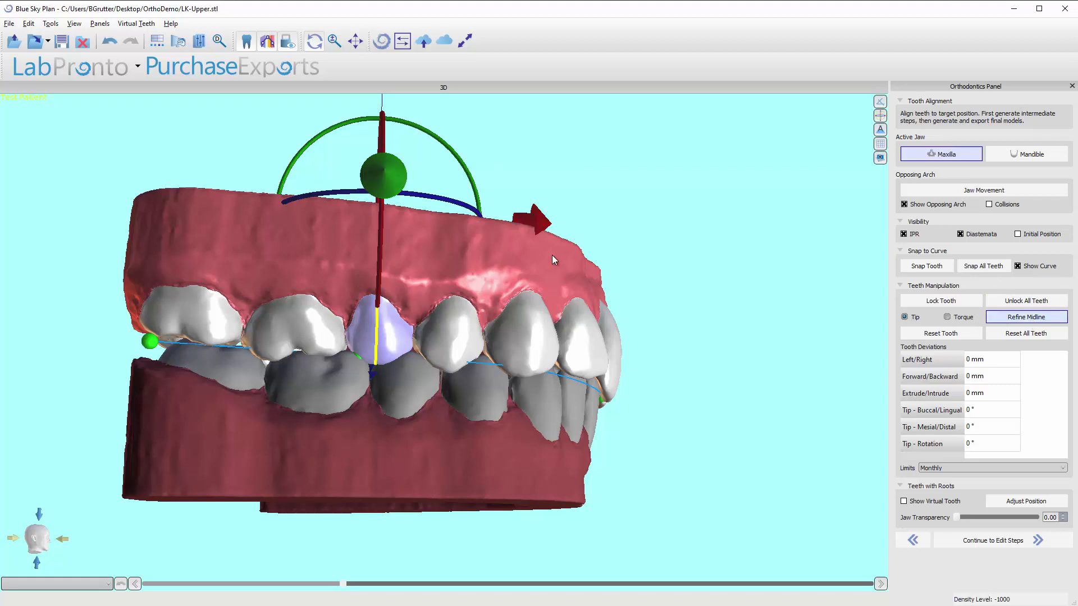
left_click(995, 320)
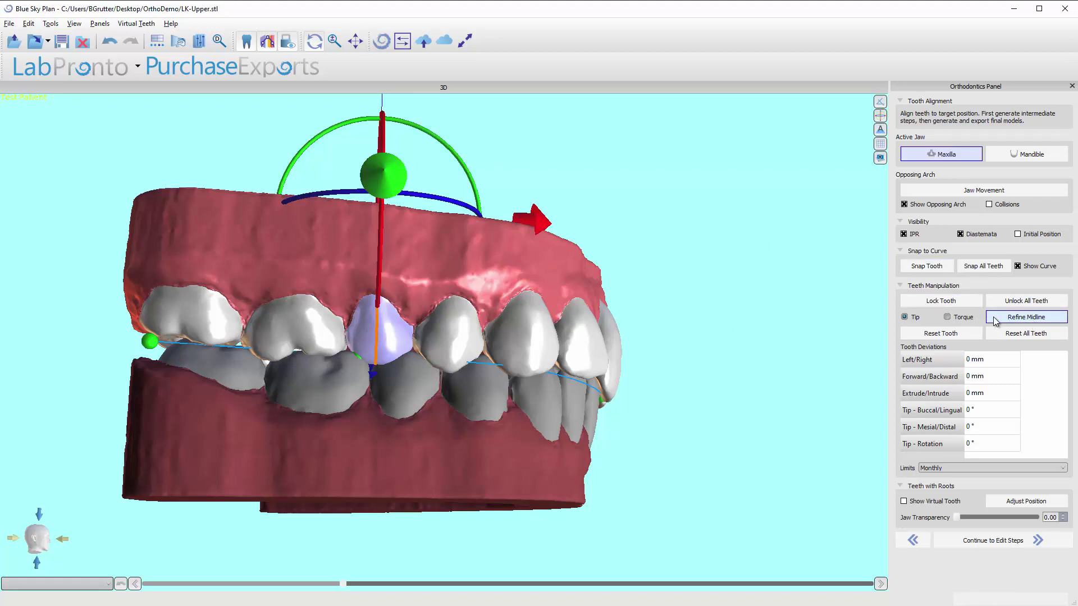
left_click(995, 320)
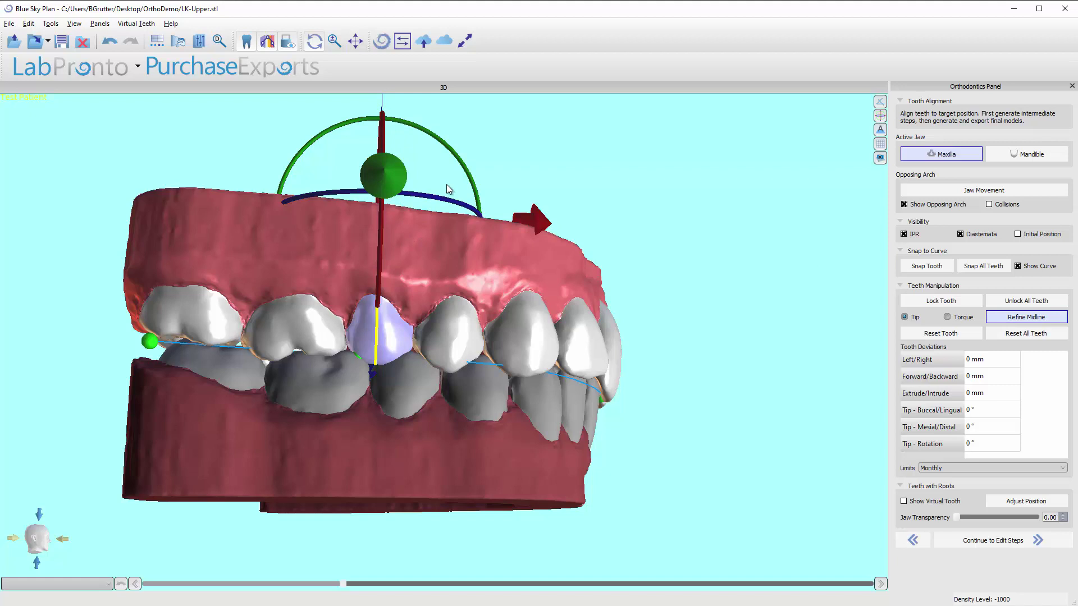
left_click_drag(466, 176, 465, 167)
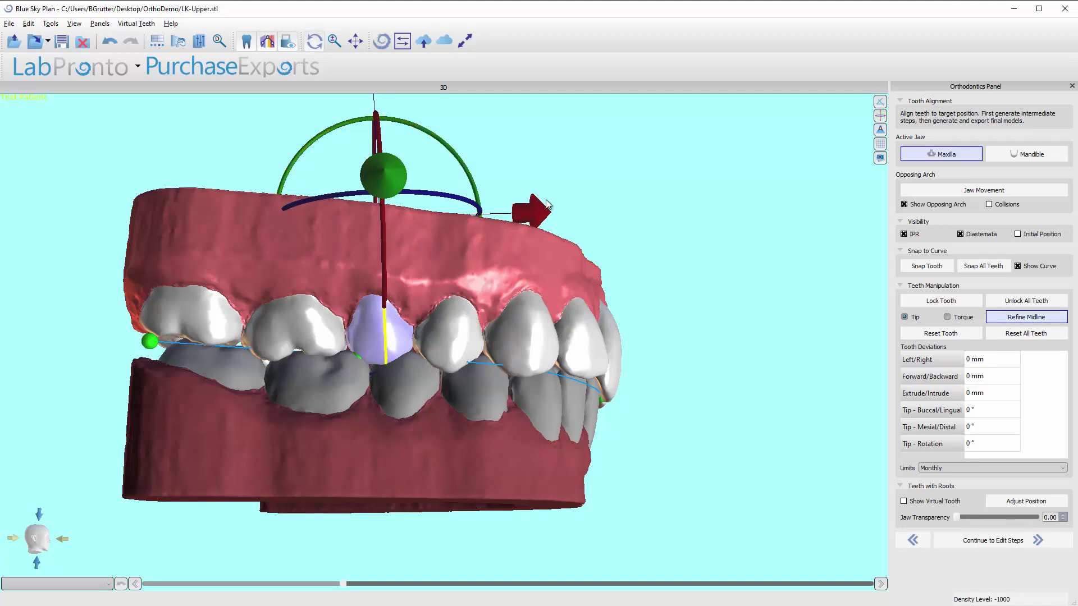
left_click_drag(543, 213, 536, 212)
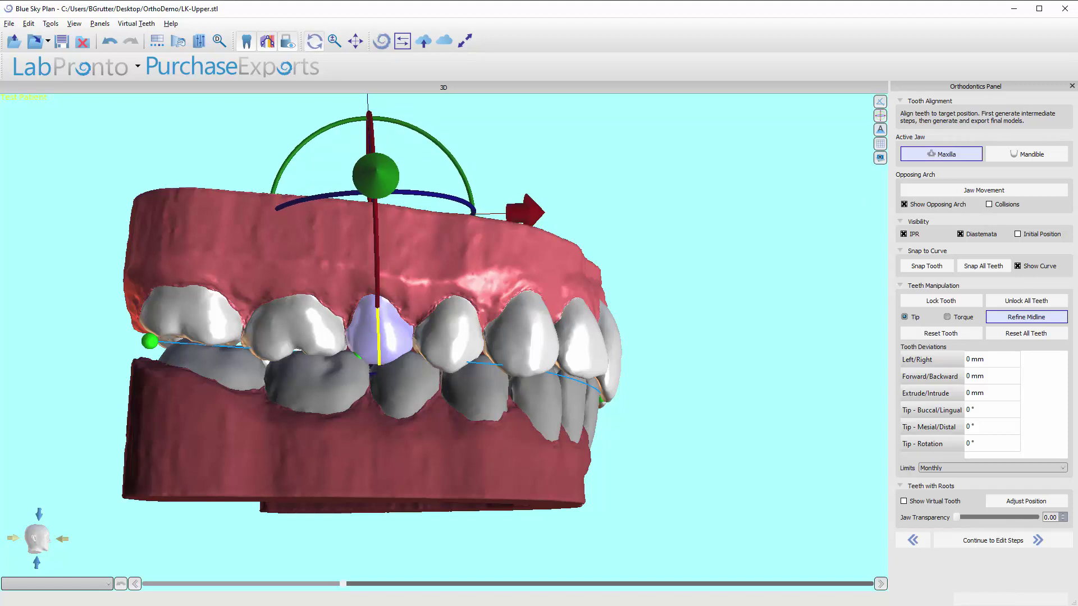
left_click(1054, 319)
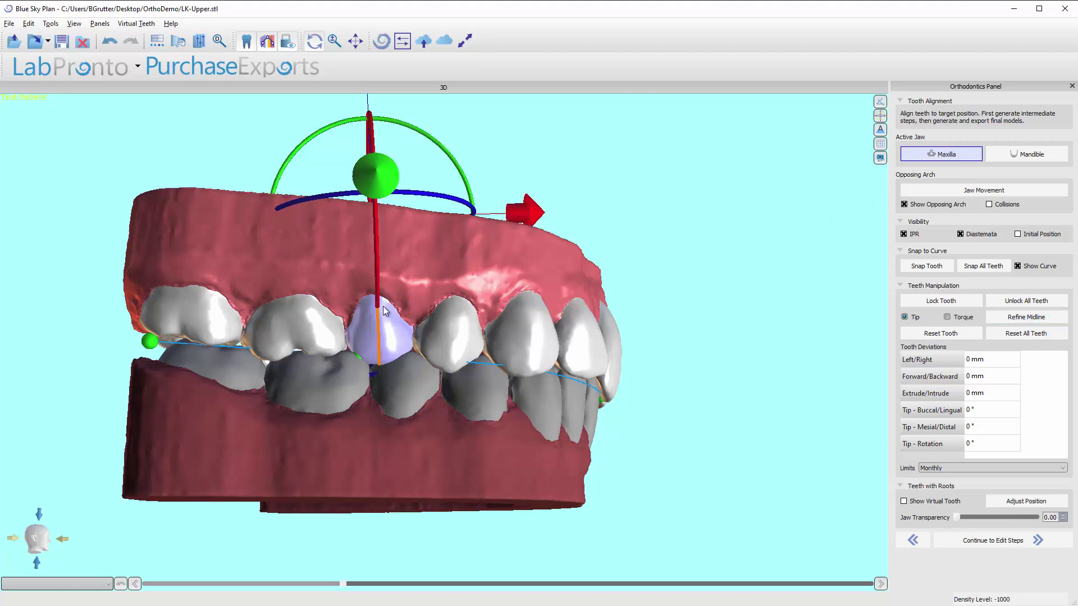
mouse_move(449, 147)
left_mouse_down()
mouse_move(441, 125)
mouse_move(445, 134)
left_mouse_up()
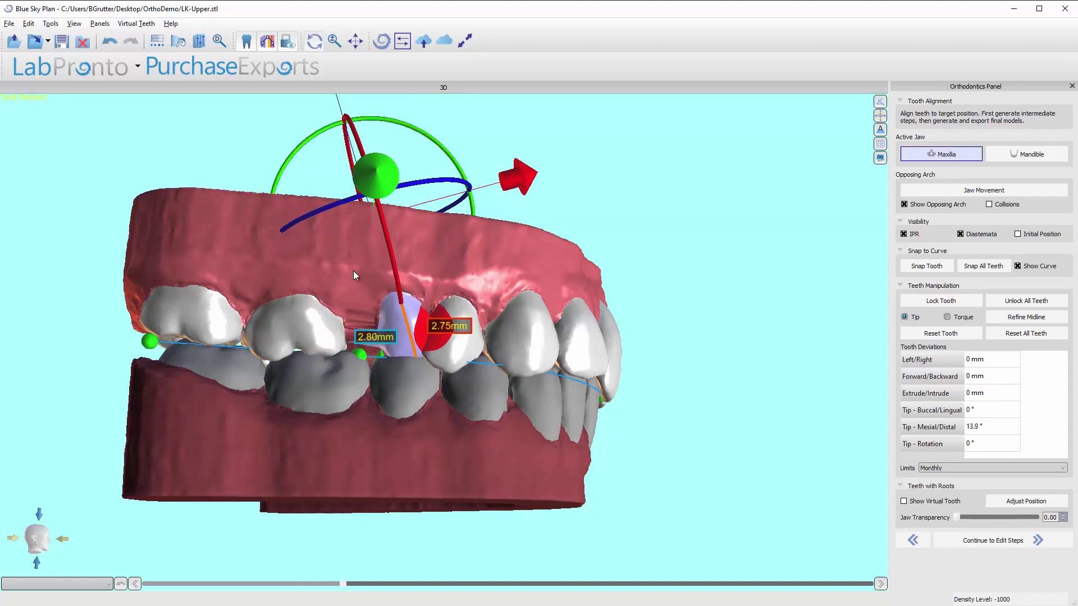
Step: Undo the central tooth's tip back to 0° and orbit the jaws to an upright frontal view
left_click(108, 42)
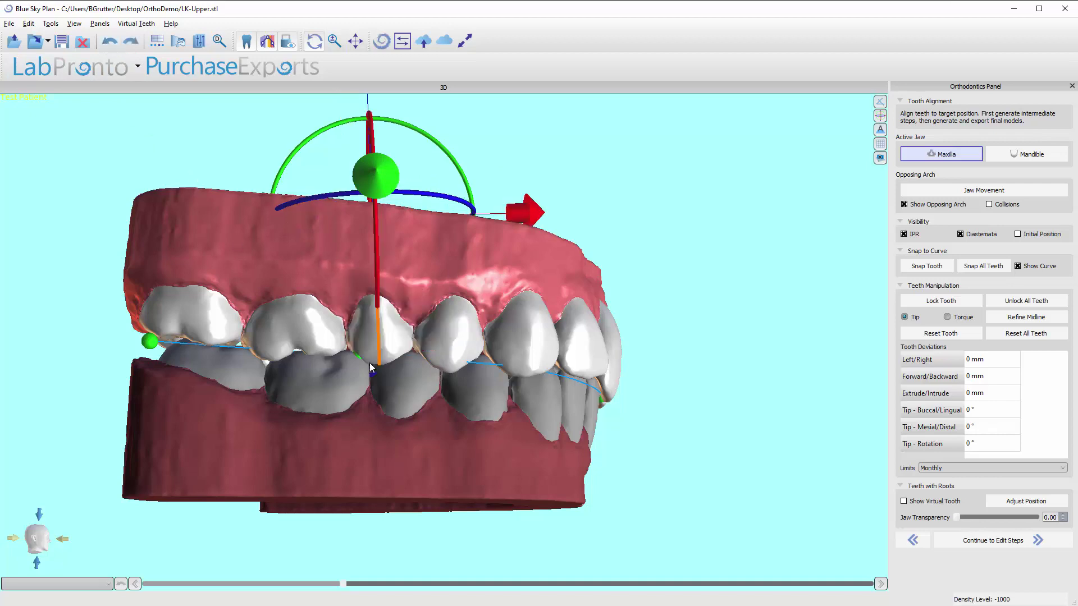
scroll(615, 207, "down", 2)
left_click_drag(626, 254, 468, 324)
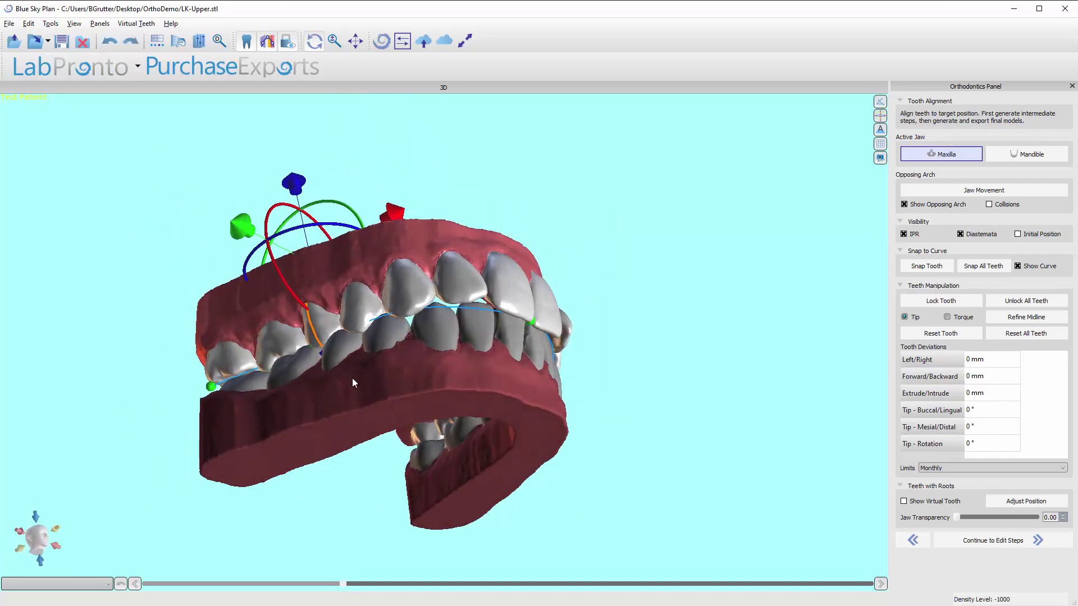
left_click(1025, 325)
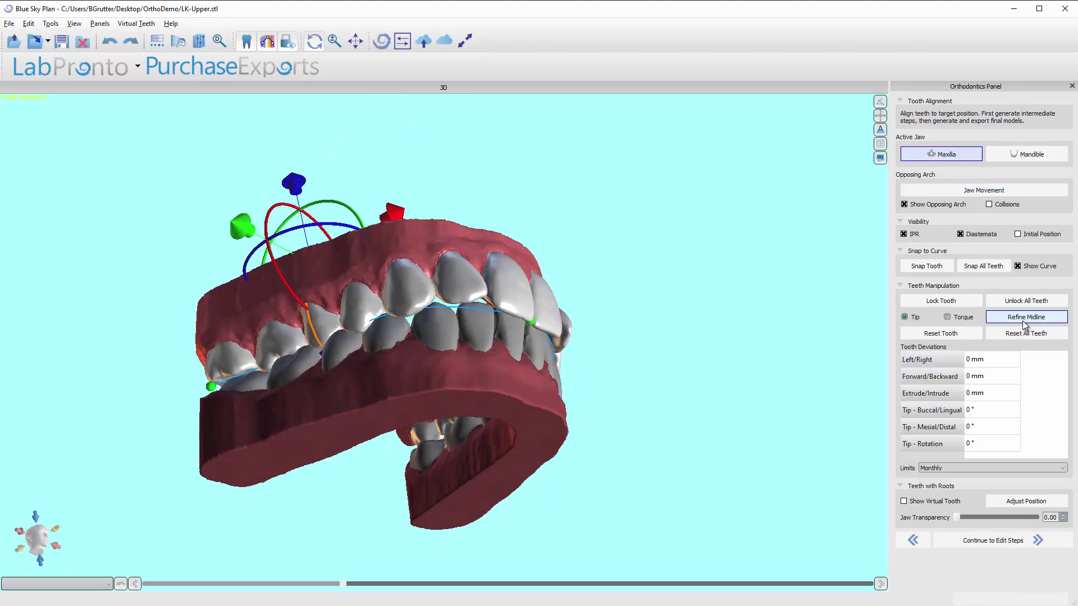
left_click_drag(728, 212, 366, 337)
left_click_drag(603, 330, 479, 200)
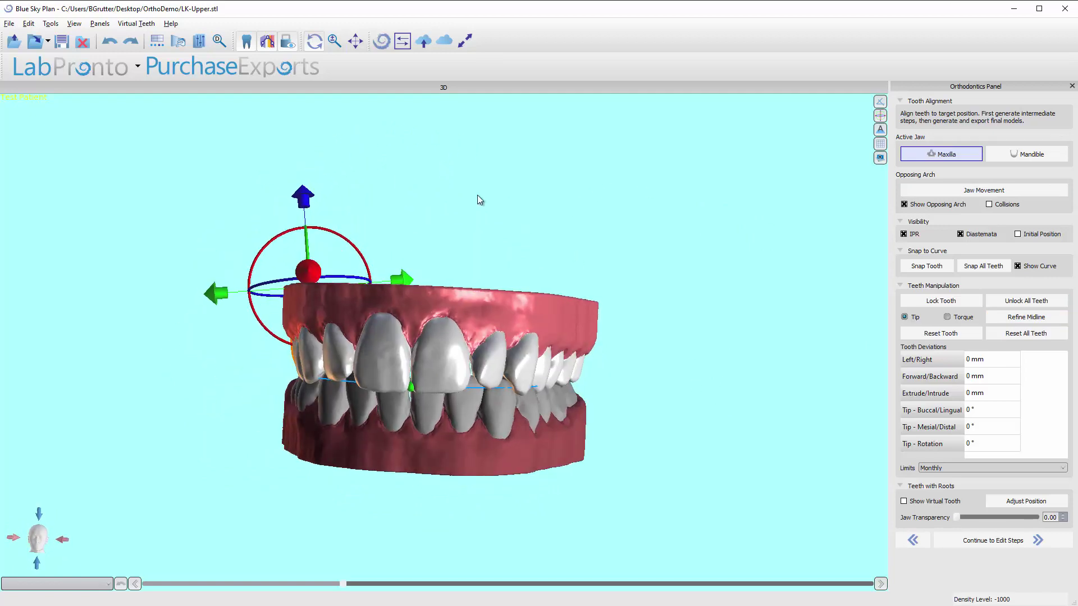
left_click_drag(484, 243, 335, 255)
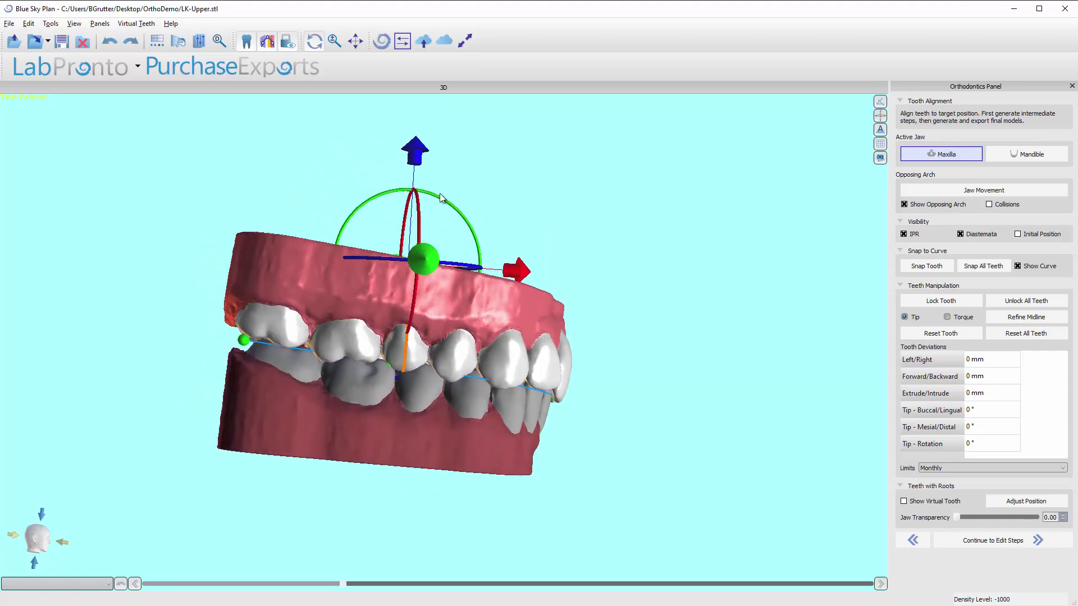
left_click_drag(476, 238, 397, 208)
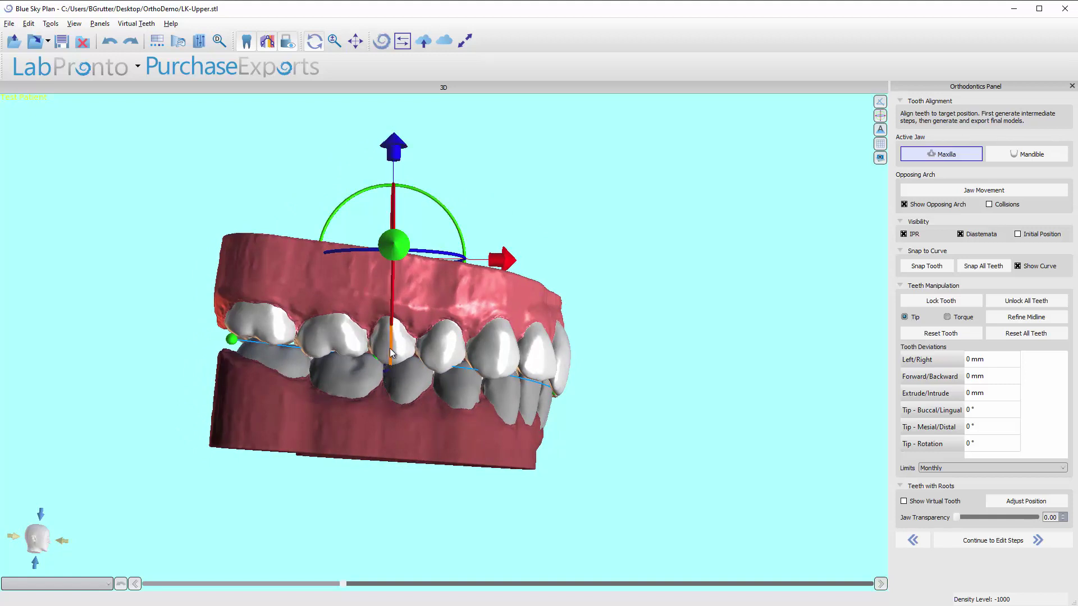
left_click_drag(614, 314, 470, 239)
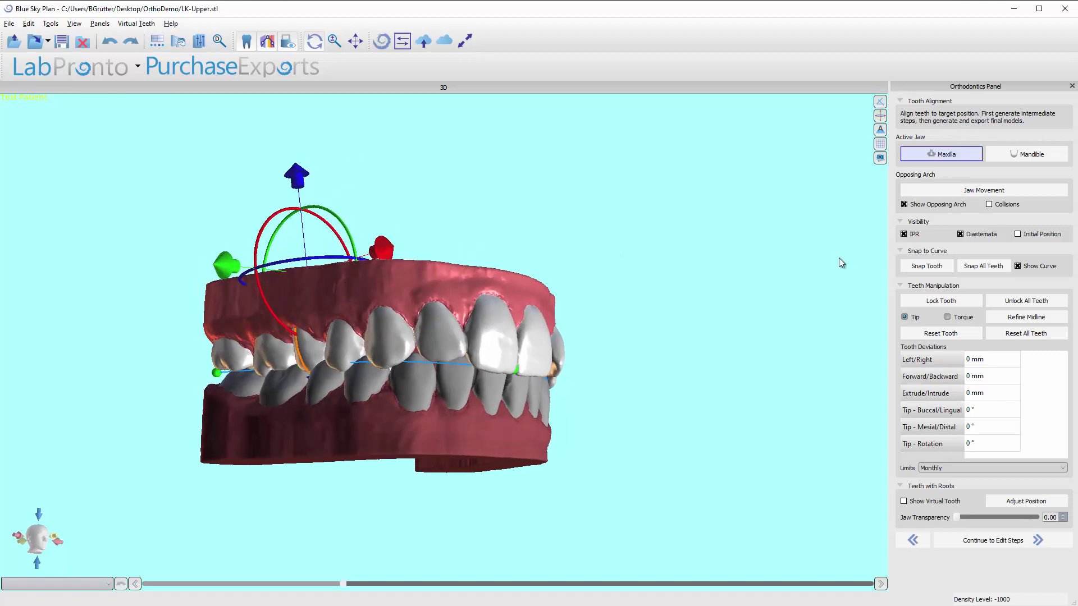
left_click_drag(852, 219, 626, 258)
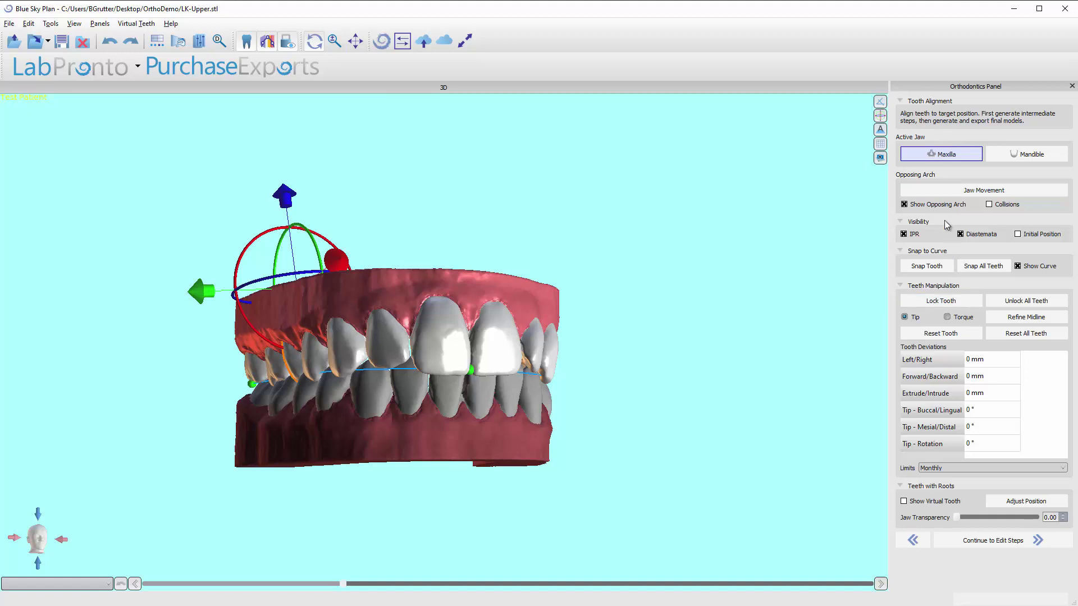
Step: Hide the lower arch, turn the upper arch to its occlusal side, enable Collisions, and zoom in
left_click(904, 204)
left_click_drag(441, 471, 586, 220)
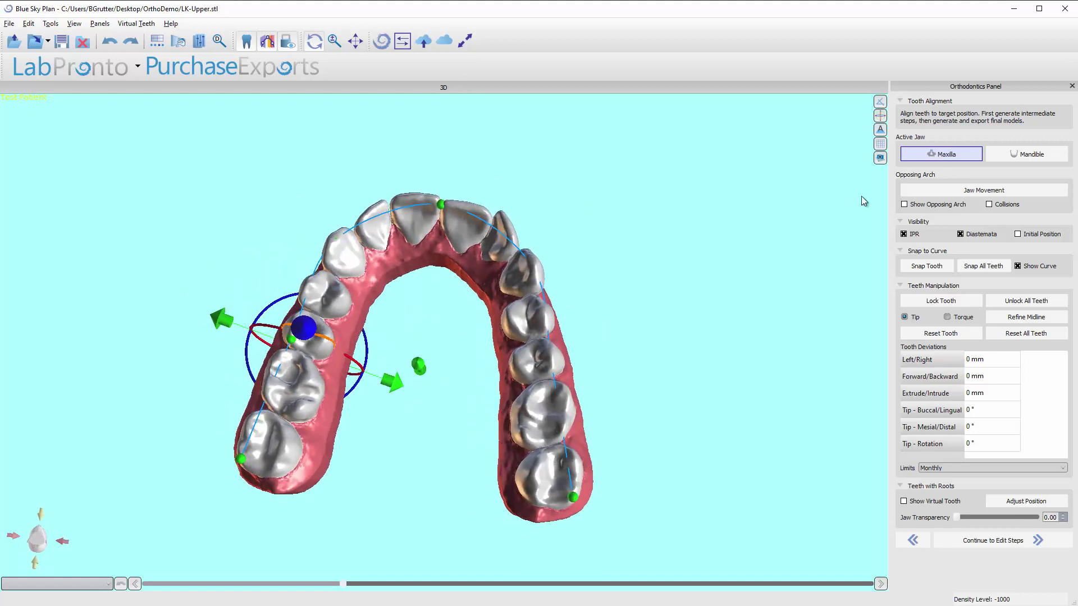
left_click(989, 205)
scroll(450, 191, "up", 3)
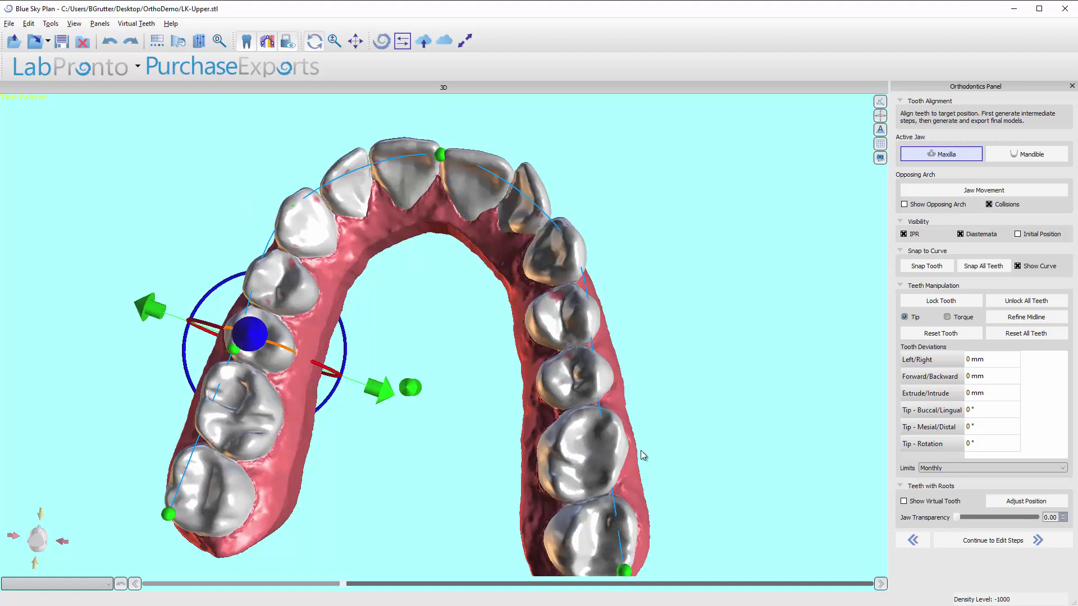
Step: Tilt the upper arch view slightly, then uncheck Collisions in the Opposing Arch section
mouse_move(437, 128)
left_mouse_down()
mouse_move(429, 241)
mouse_move(445, 128)
left_mouse_up()
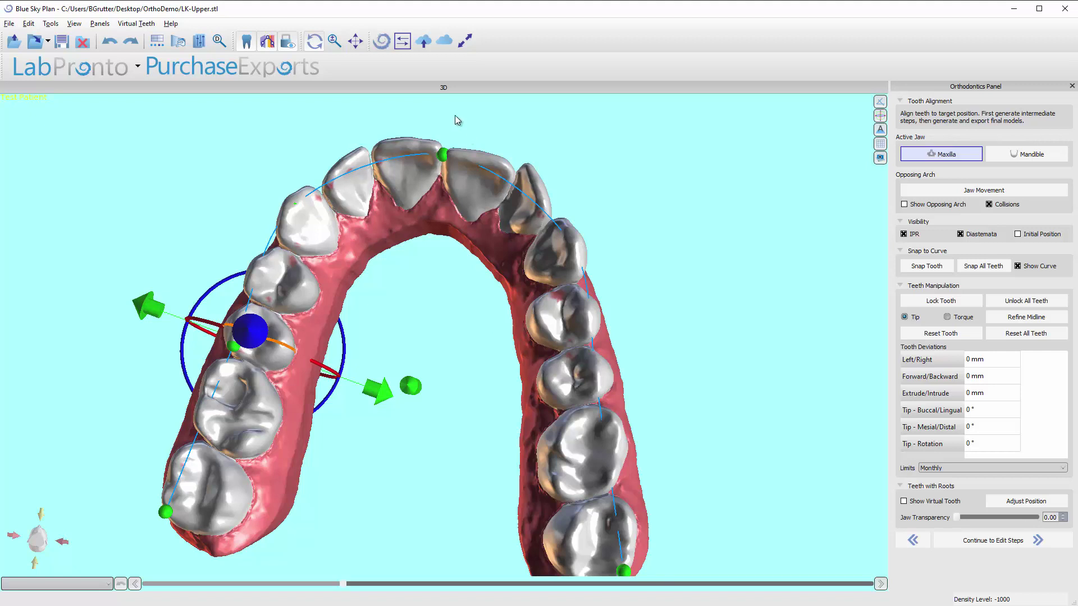
left_click_drag(455, 120, 436, 298)
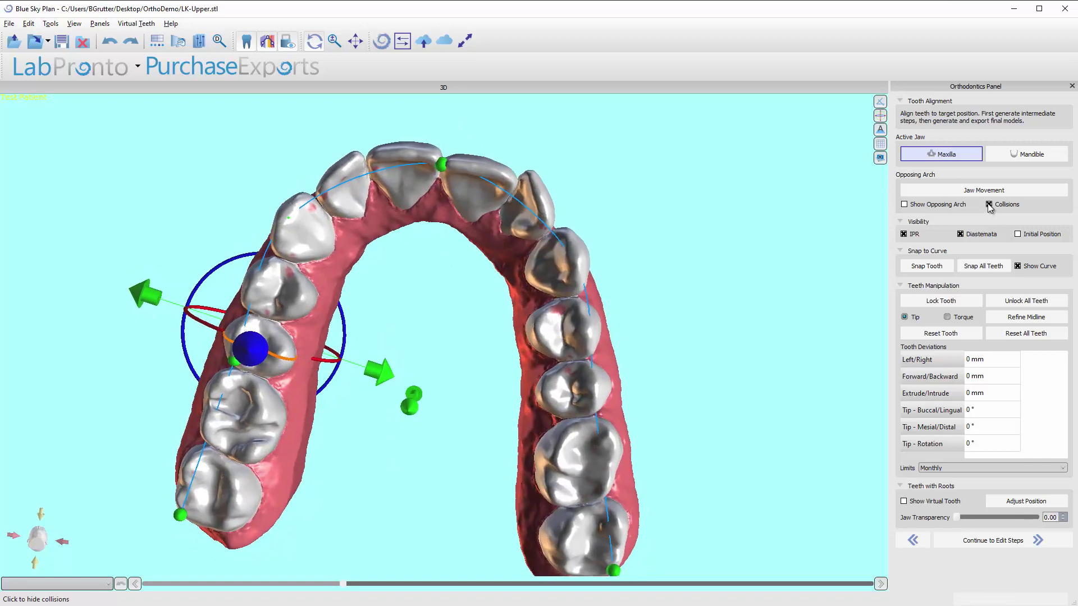
left_click(989, 206)
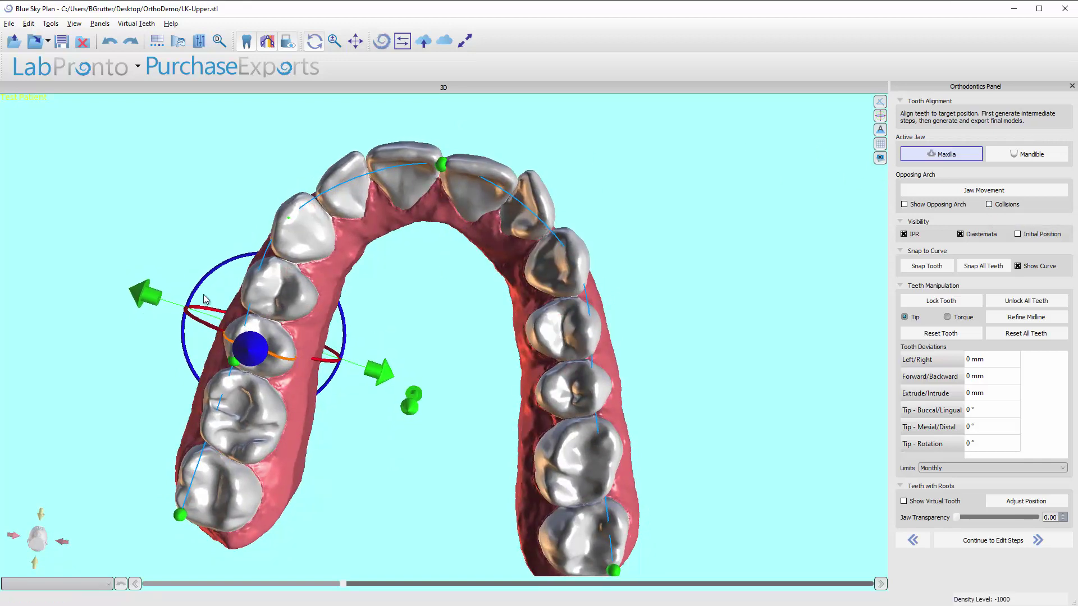